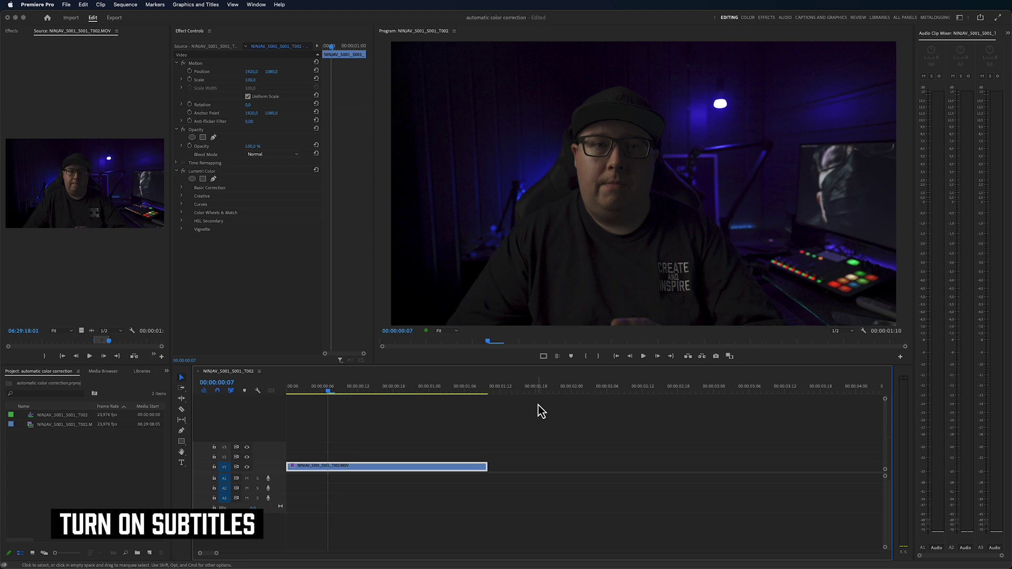
# Deselect the timeline clip and switch to the Color workspace
pyautogui.click(433, 430)
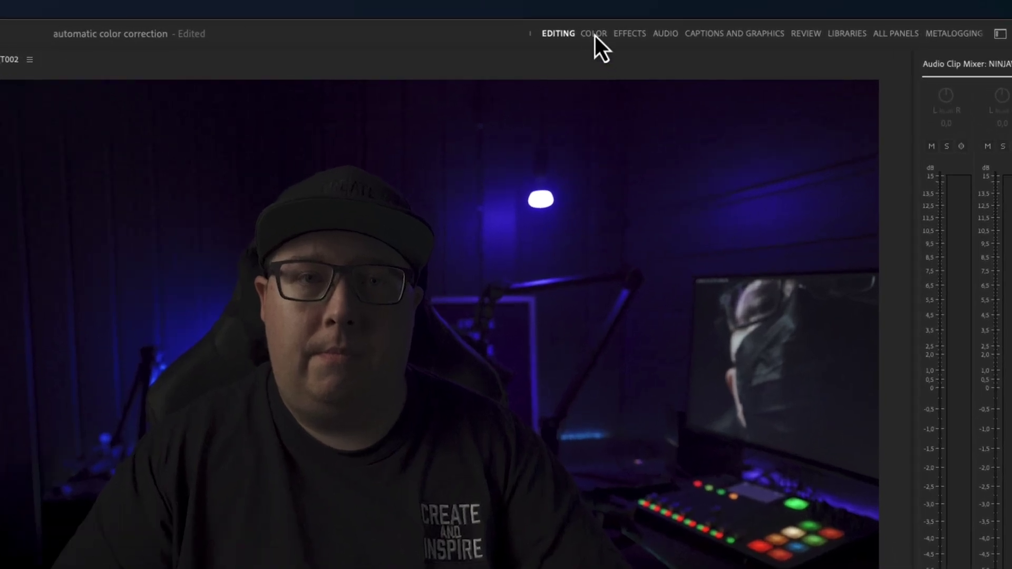
pyautogui.click(601, 44)
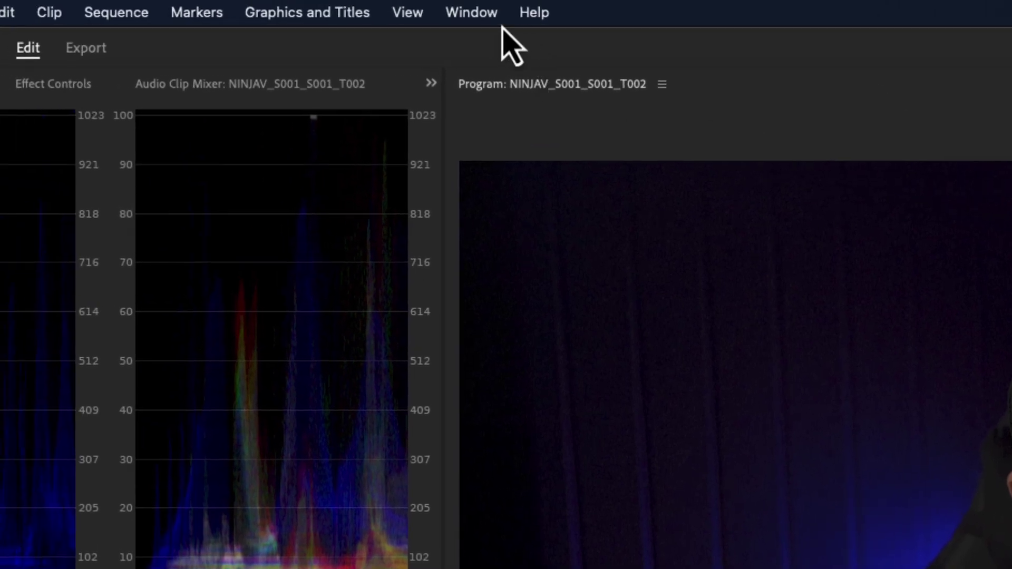
# Show the Lumetri Color panel via the Window menu and expand its Basic Correction section
pyautogui.click(472, 12)
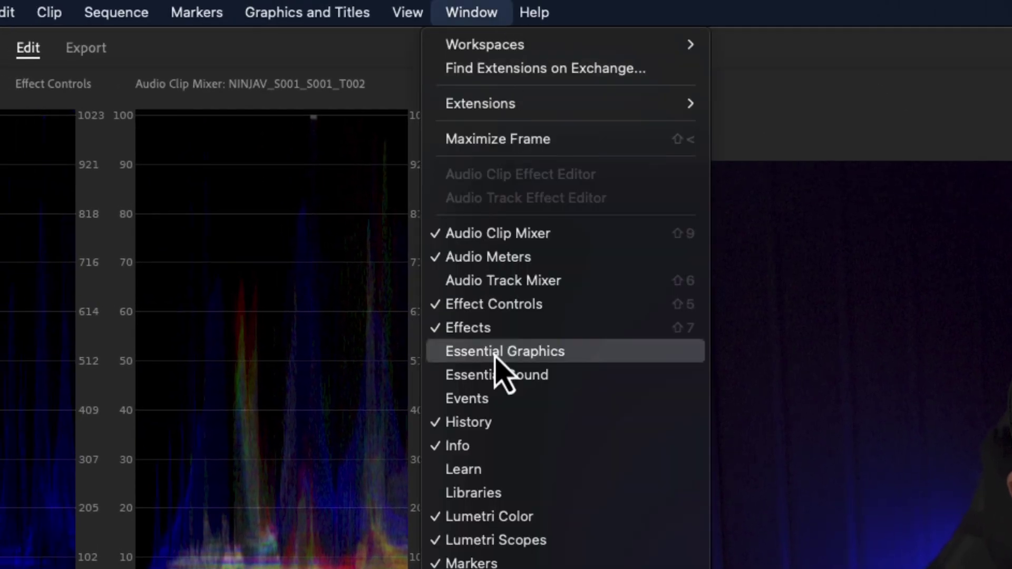
pyautogui.click(535, 522)
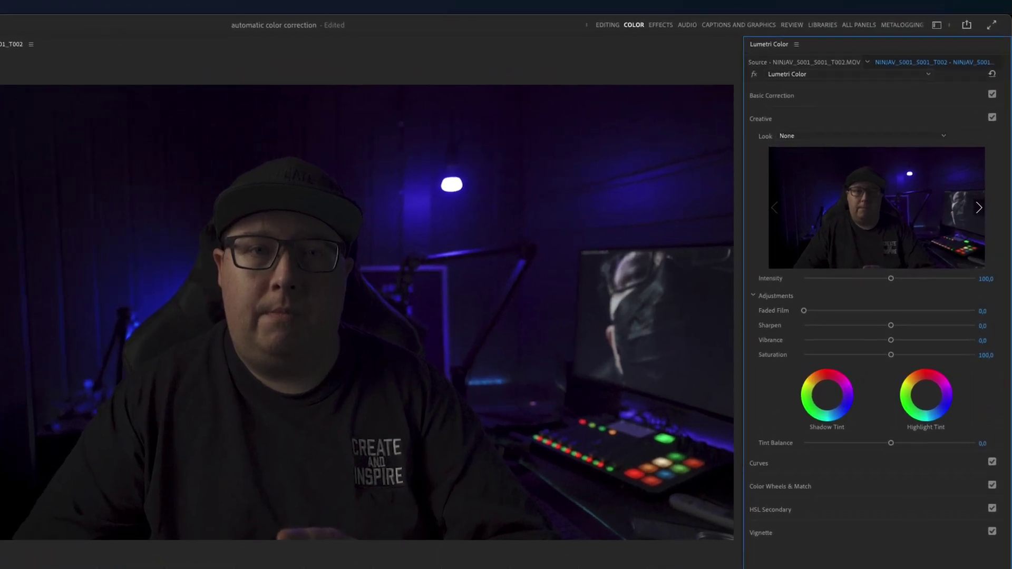
pyautogui.click(788, 98)
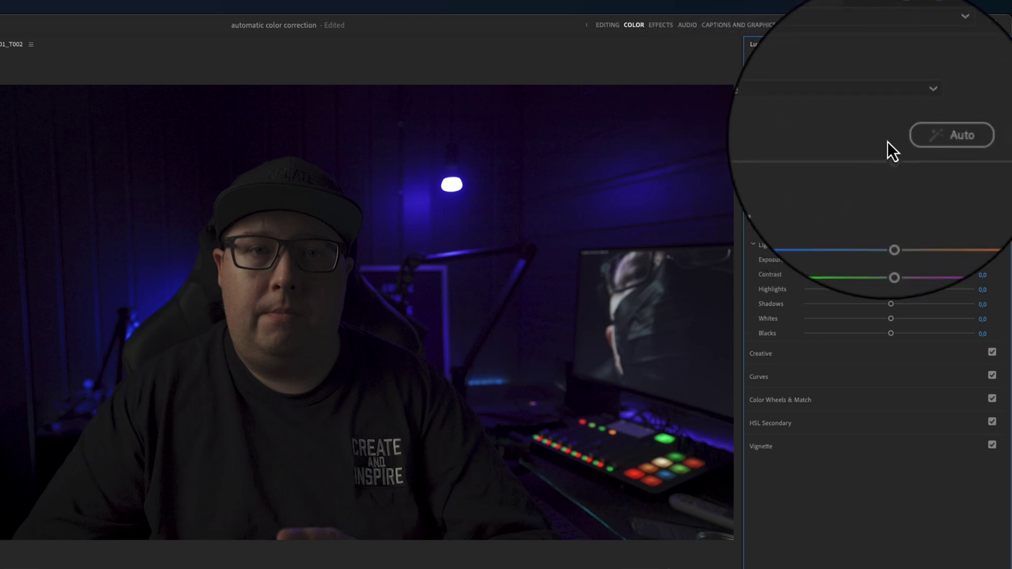
# Auto-correct the webcam clip, giving exposure 1.1, contrast -20.7 and highlights 41.4
pyautogui.click(913, 139)
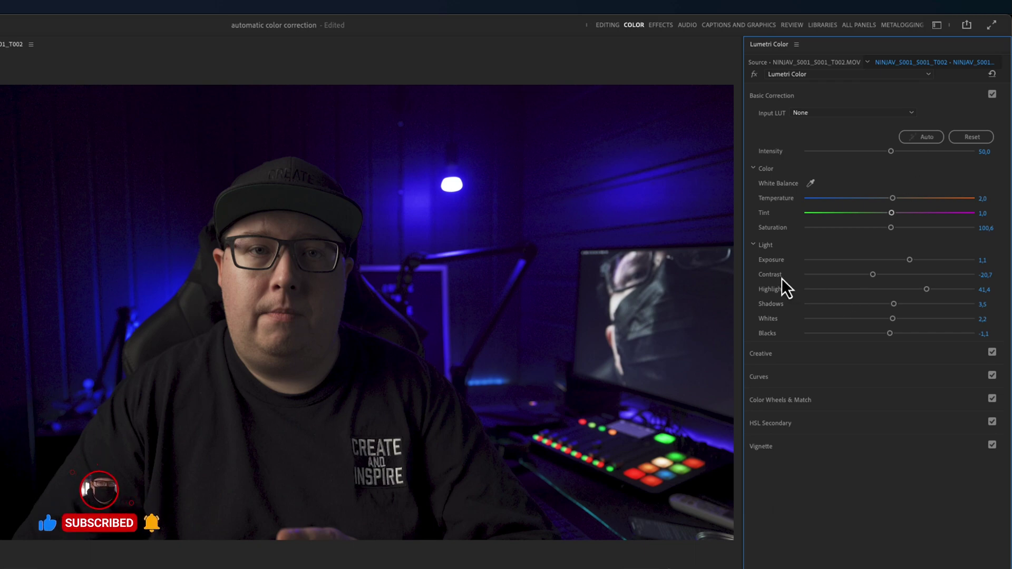
# Raise Contrast to 5.0 and lower Shadows to -10.2
pyautogui.moveTo(872, 276); pyautogui.dragTo(881, 276)
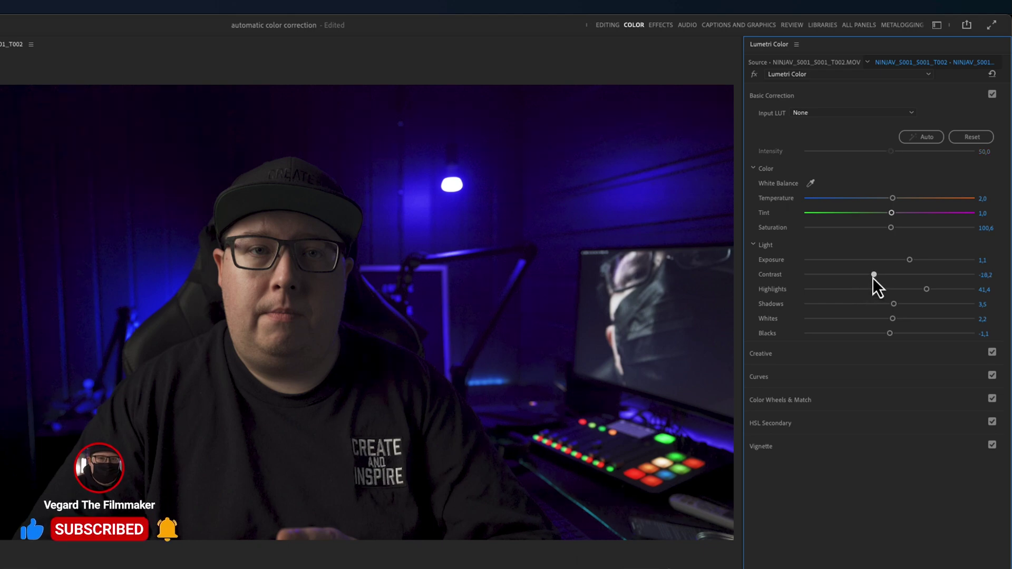
pyautogui.moveTo(884, 277); pyautogui.dragTo(893, 278)
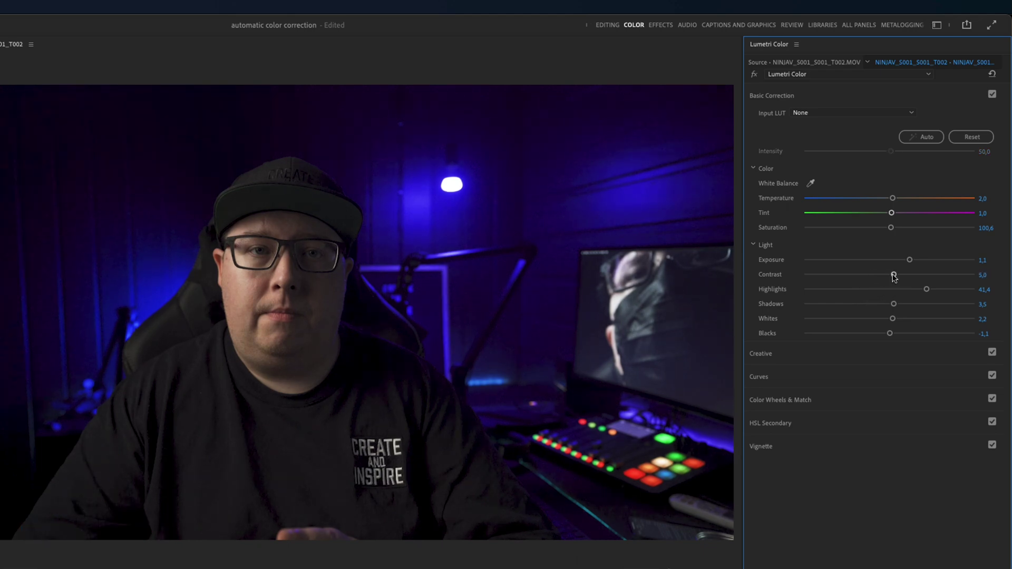
pyautogui.moveTo(895, 306); pyautogui.dragTo(882, 307)
# Bypass Lumetri Color to compare against the darker uncorrected footage
pyautogui.click(755, 75)
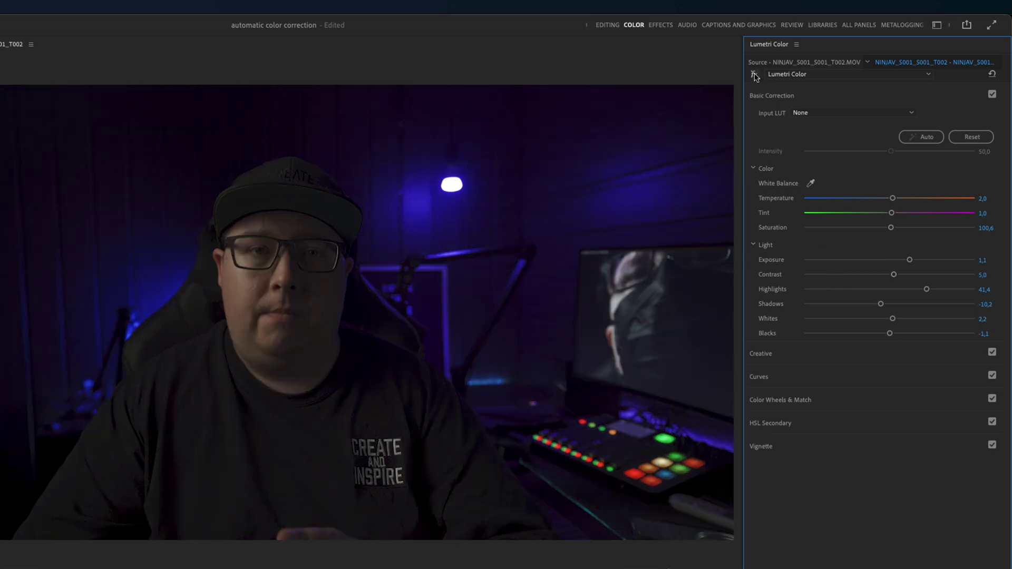